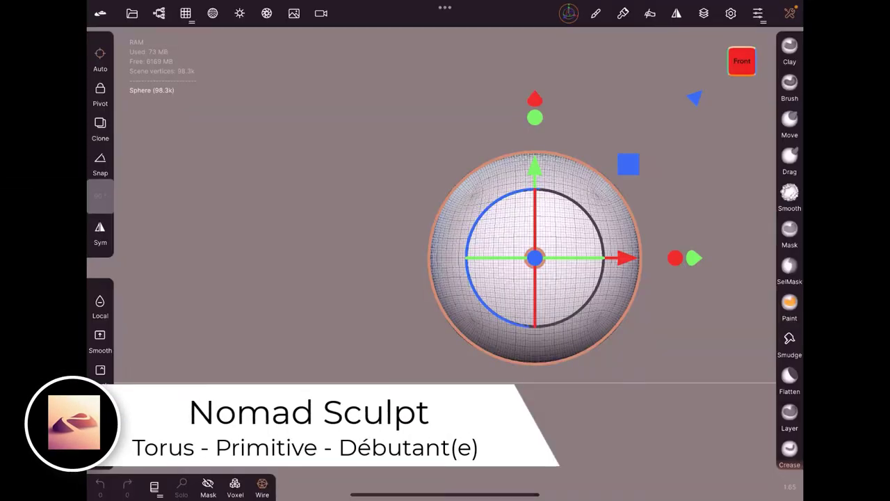
Step: Create a new scene from the Project menu and confirm discarding the current one
left_click(131, 13)
left_click(153, 209)
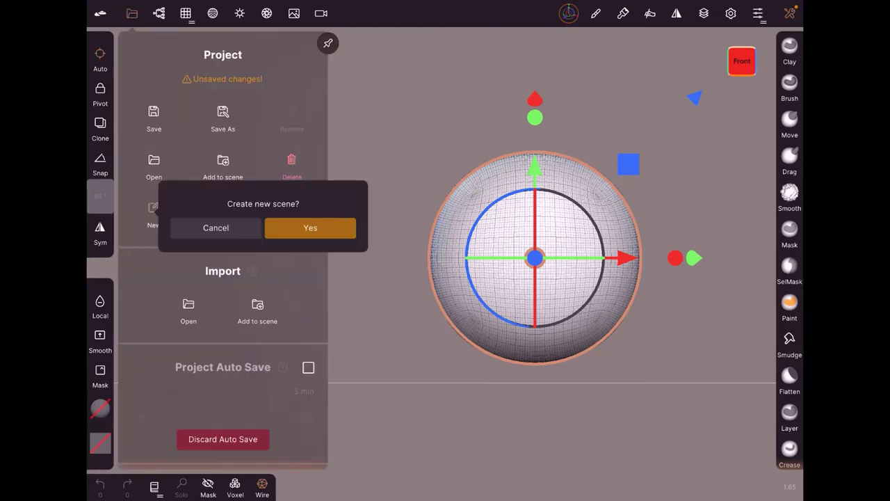
left_click(310, 229)
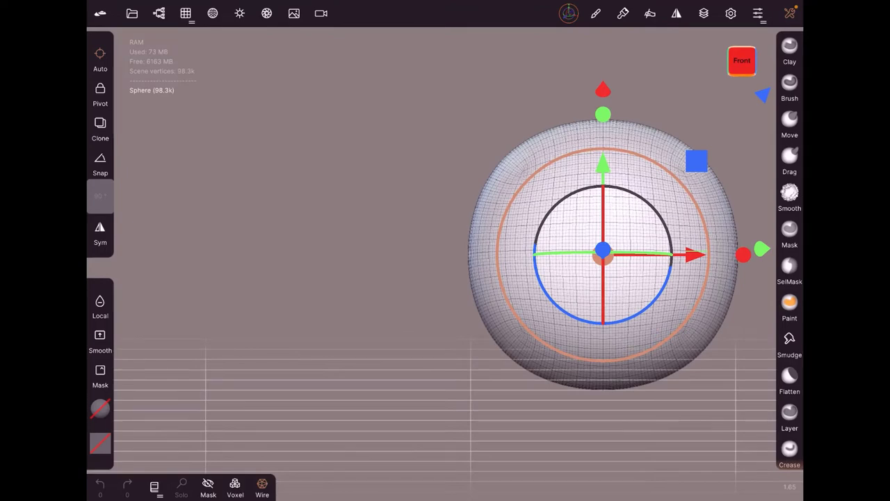
Step: Delete the default Sphere in the Scene panel and add a Torus primitive
left_click(158, 13)
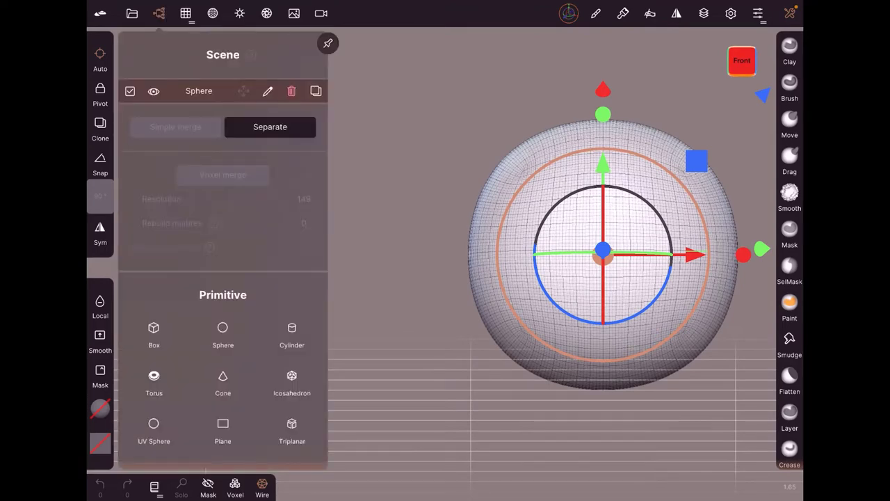
left_click(291, 91)
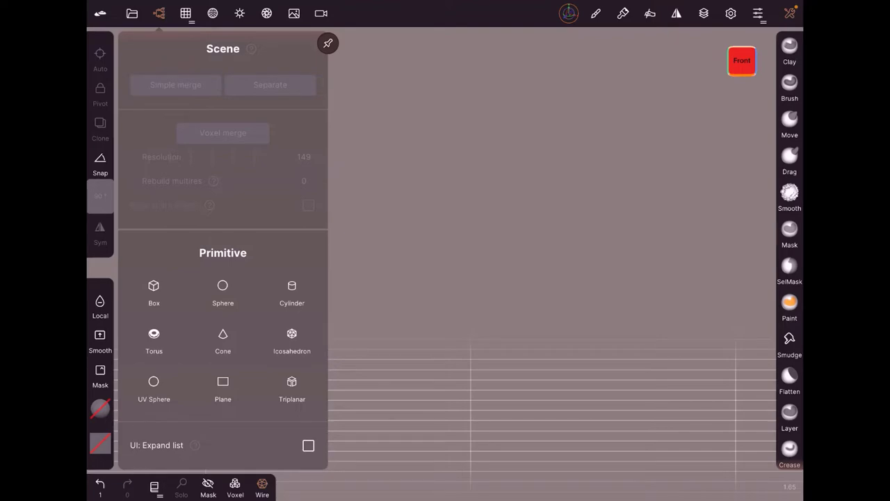
left_click(154, 334)
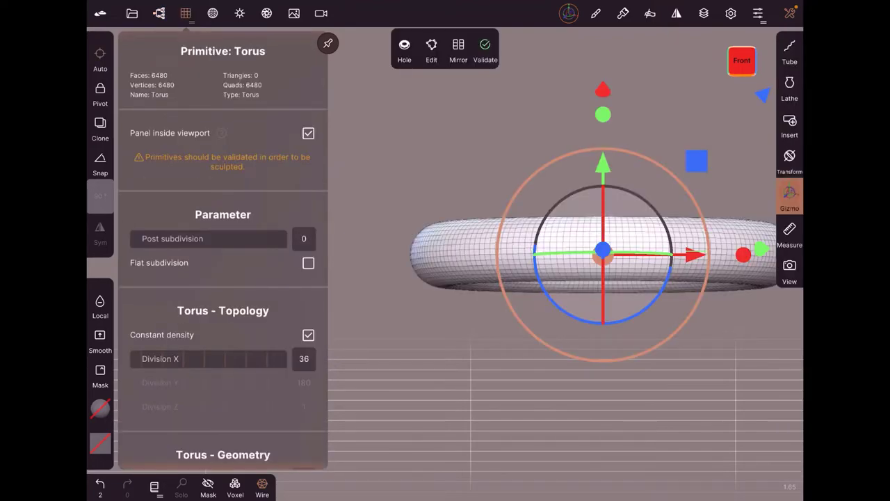
Step: Pin the torus settings panel and orbit to view the torus from above, centred
left_click(327, 43)
left_click_drag(528, 390, 556, 445)
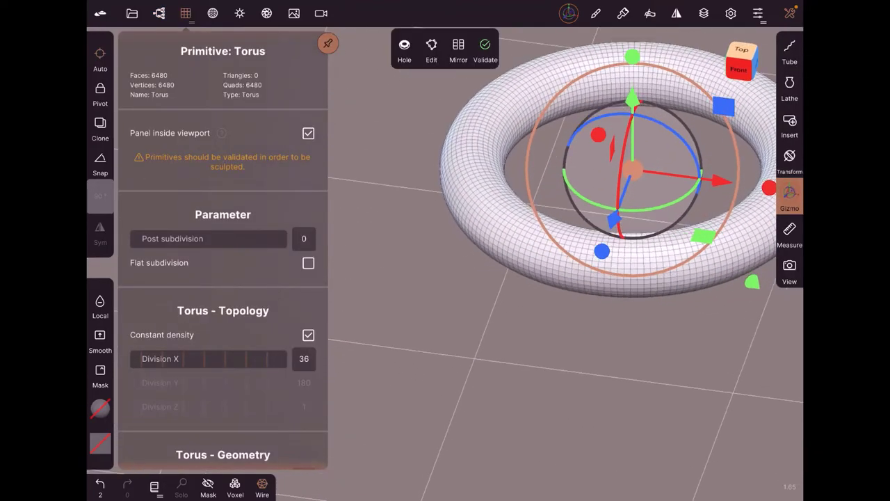
left_click_drag(612, 167, 542, 264)
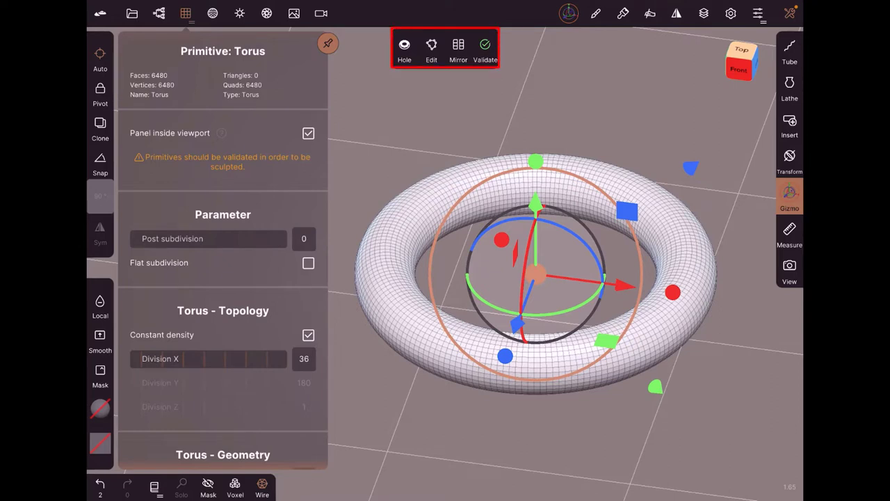
Step: Switch to the Transform tool, toggle Flat subdivision on then off, and reach Torus - Topology
left_click(789, 159)
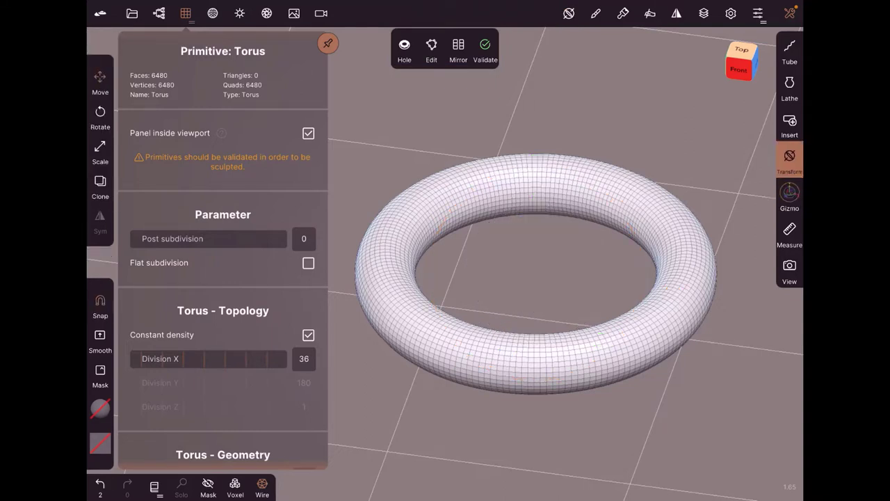
left_click_drag(606, 213, 606, 222)
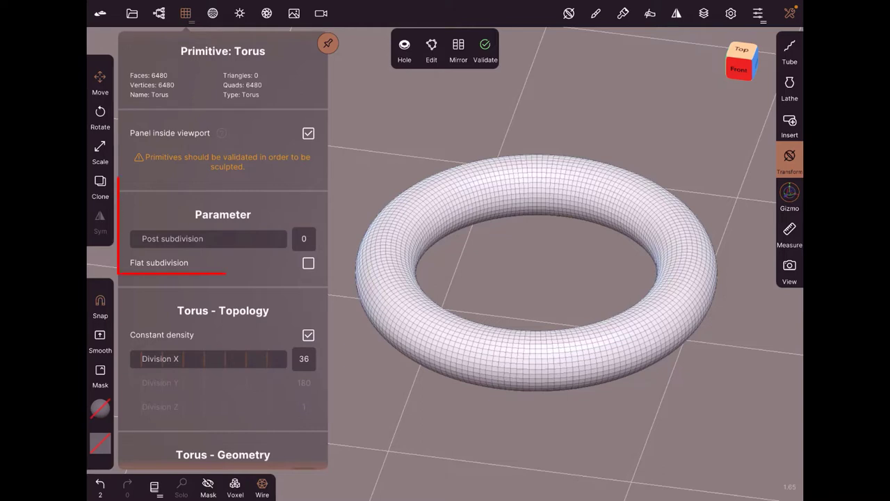
left_click(308, 262)
scroll(222, 279, "down", 1)
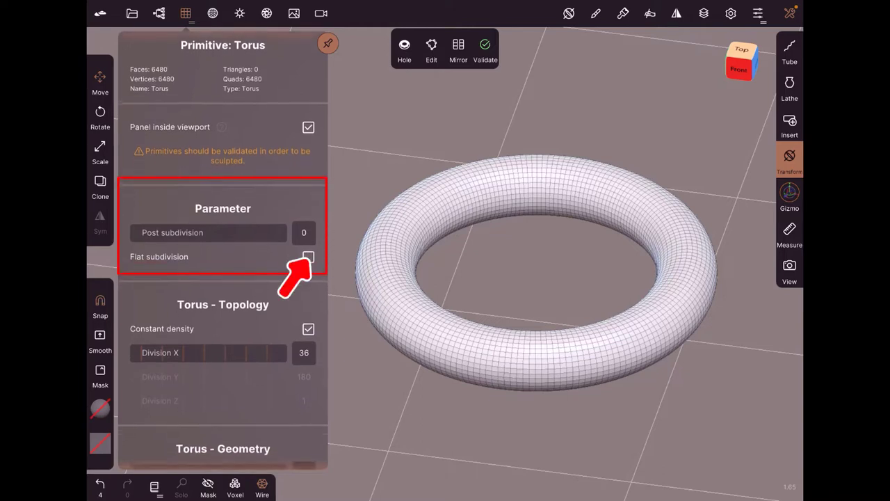
left_click(308, 249)
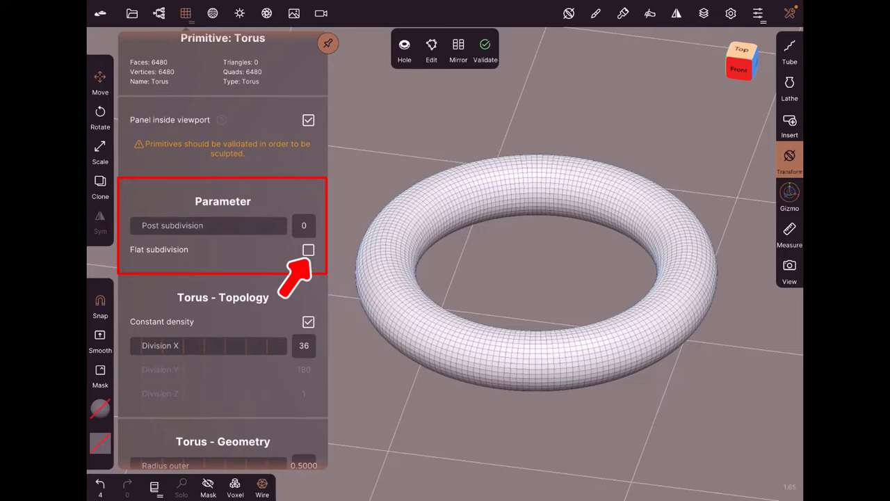
scroll(223, 278, "down", 3)
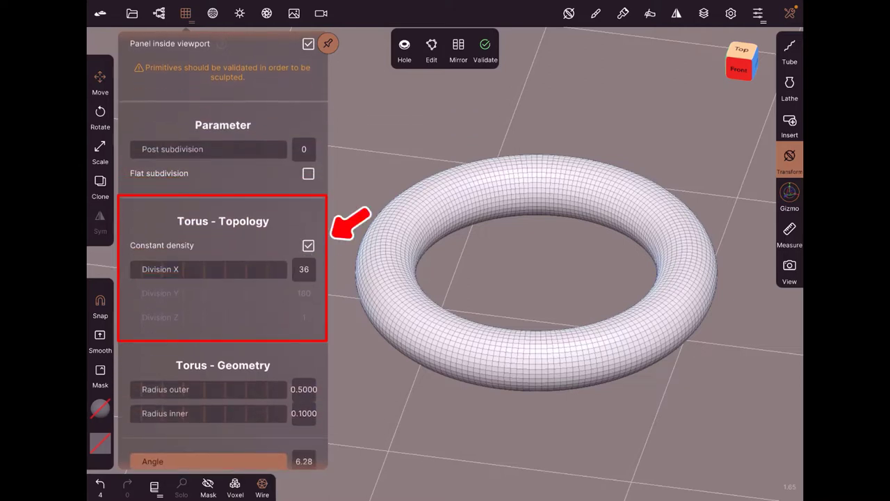
Step: Untick Constant density and lower Division Y to 54 and Division X to 24
left_click(308, 245)
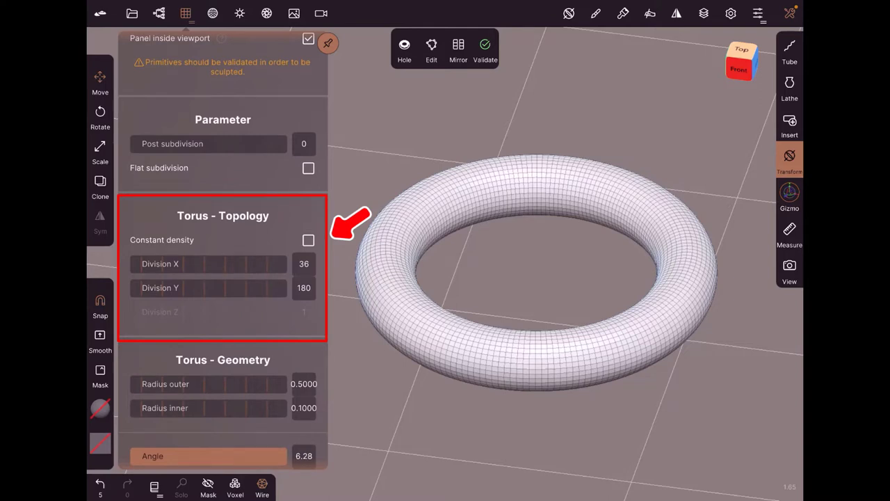
left_click_drag(209, 288, 146, 287)
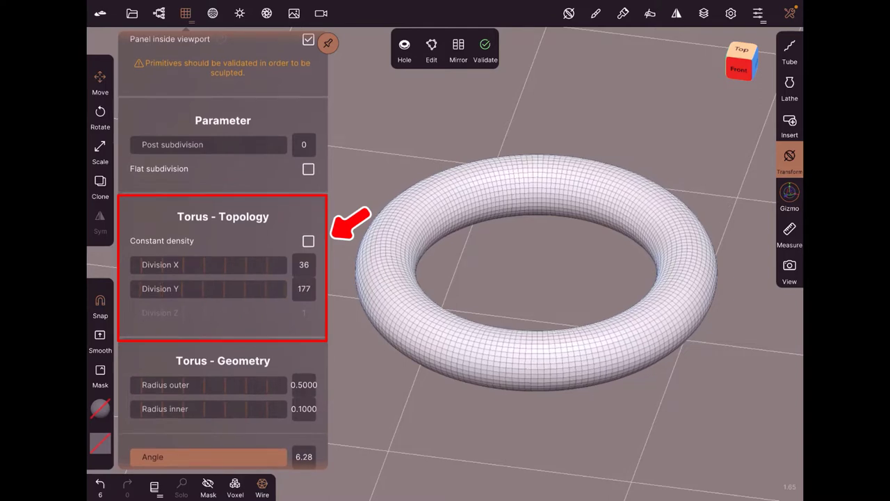
left_click_drag(209, 287, 167, 288)
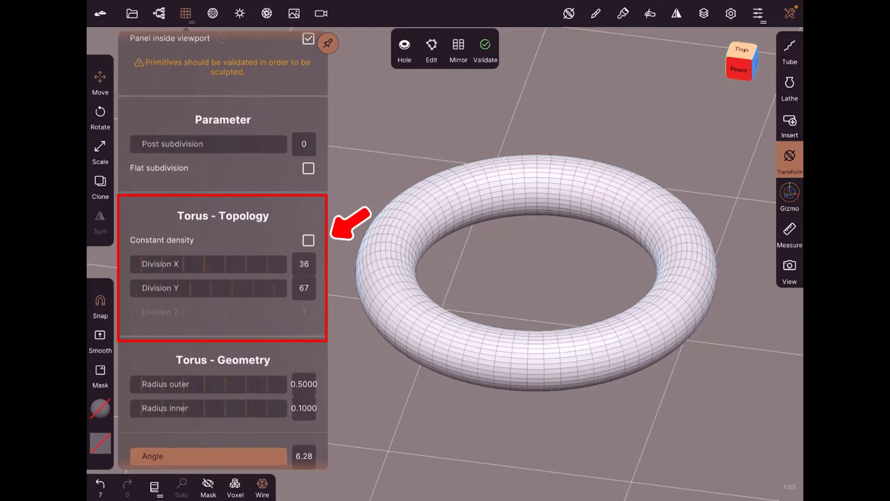
left_click_drag(216, 264, 192, 264)
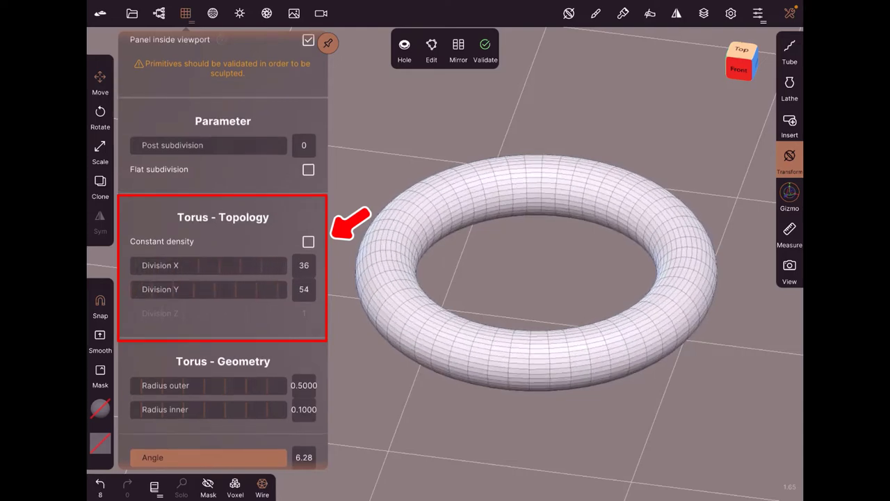
scroll(223, 278, "down", 4)
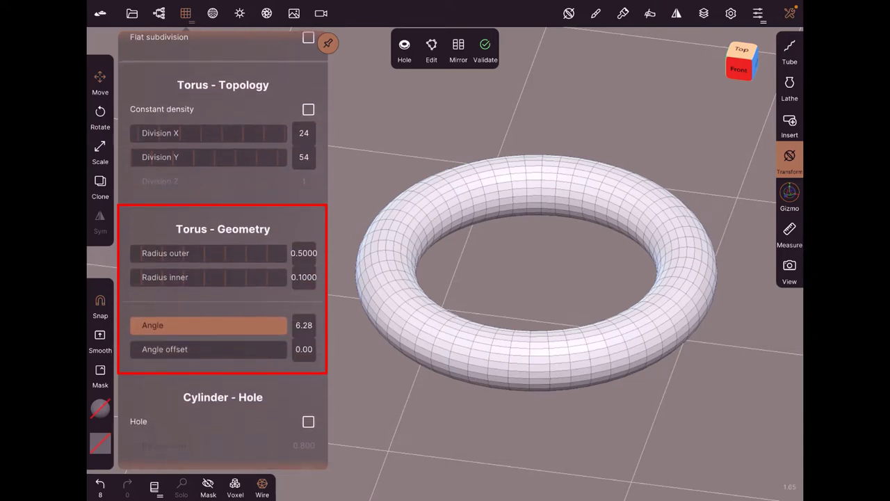
Step: Set Radius outer to 0.515 and Radius inner to 0.186, then orbit to see the ring
mouse_move(209, 253)
left_mouse_down()
mouse_move(195, 253)
mouse_move(259, 255)
mouse_move(175, 255)
mouse_move(254, 255)
mouse_move(214, 255)
left_mouse_up()
mouse_move(208, 279)
left_mouse_down()
mouse_move(195, 279)
mouse_move(242, 279)
left_mouse_up()
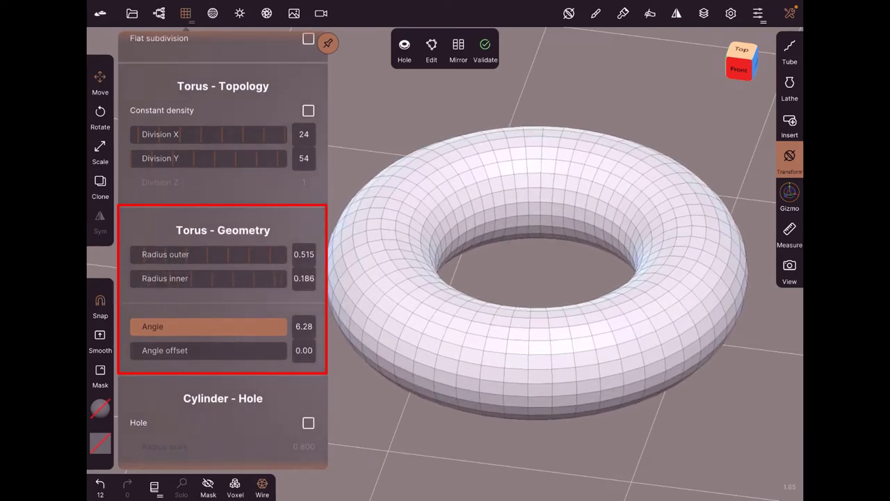
mouse_move(606, 213)
middle_mouse_down()
mouse_move(582, 269)
mouse_move(614, 258)
mouse_move(612, 275)
middle_mouse_up()
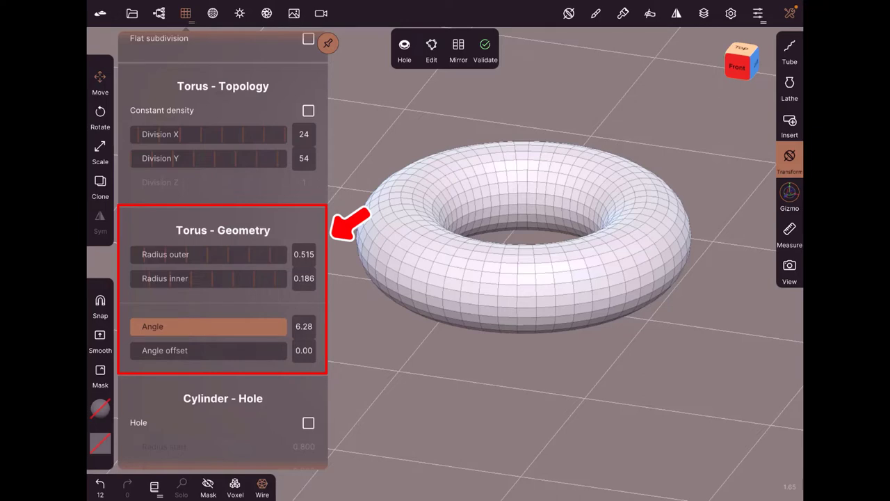
Step: Set Angle offset to 4.10 and Angle to 3.33 to open the torus into an arc
mouse_move(286, 327)
left_mouse_down()
mouse_move(214, 326)
mouse_move(284, 326)
left_mouse_up()
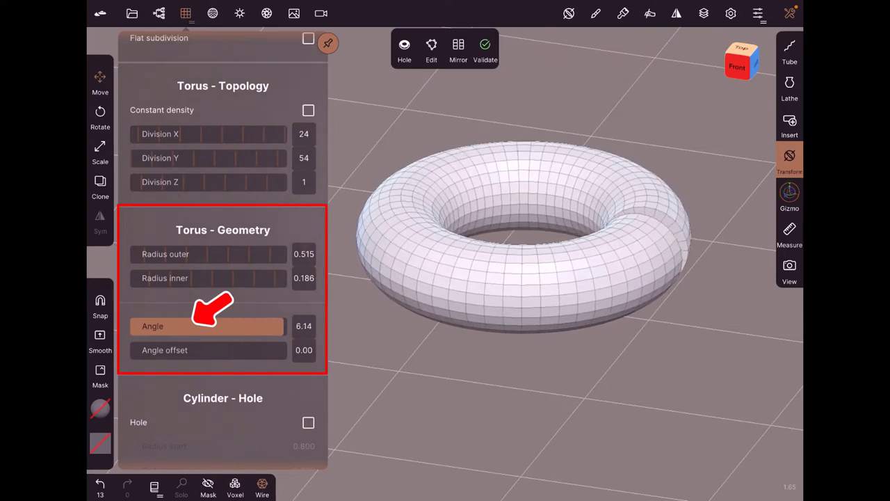
mouse_move(167, 350)
left_mouse_down()
mouse_move(248, 350)
mouse_move(189, 350)
mouse_move(233, 350)
left_mouse_up()
scroll(222, 250, "down", 2)
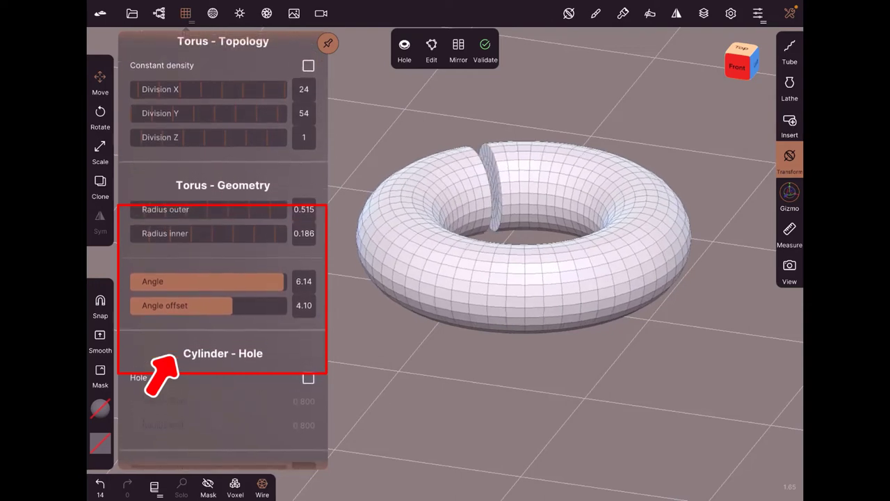
left_click_drag(284, 280, 212, 280)
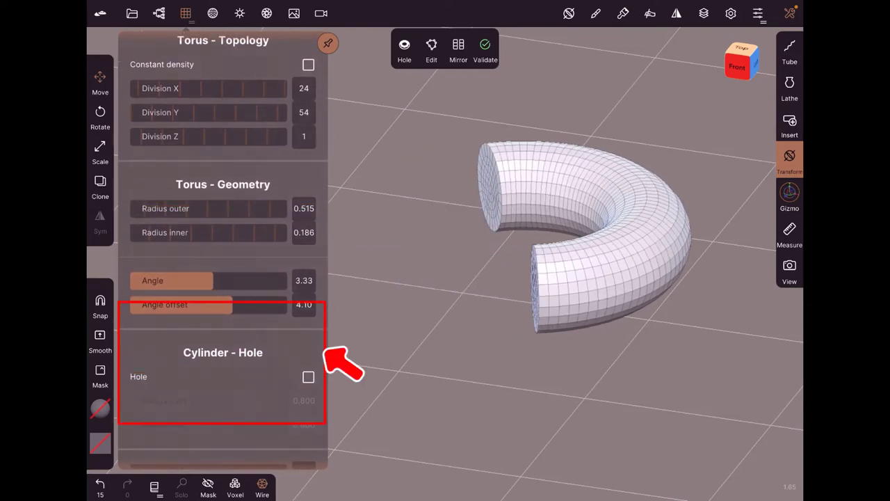
Step: Turn on Hole and orbit and pan to view the arc's hollow ends
left_click(308, 376)
scroll(223, 250, "down", 1)
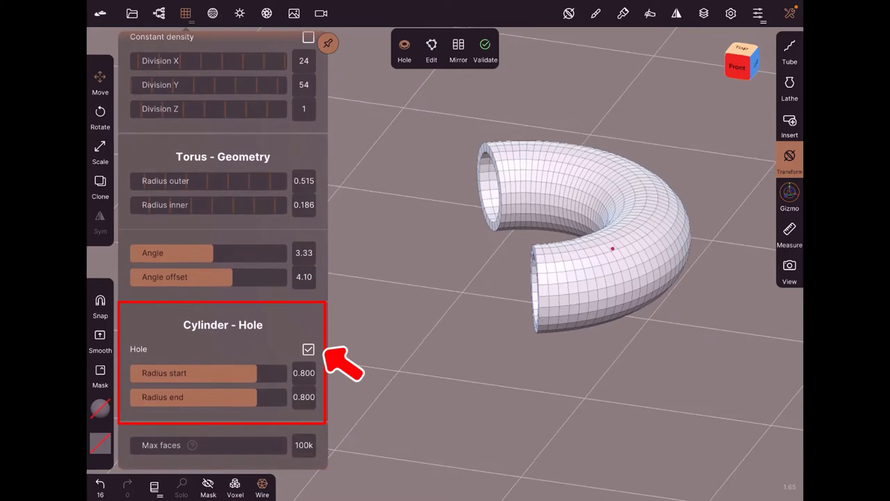
left_click_drag(529, 313, 626, 299)
middle_click_drag(490, 258, 549, 216)
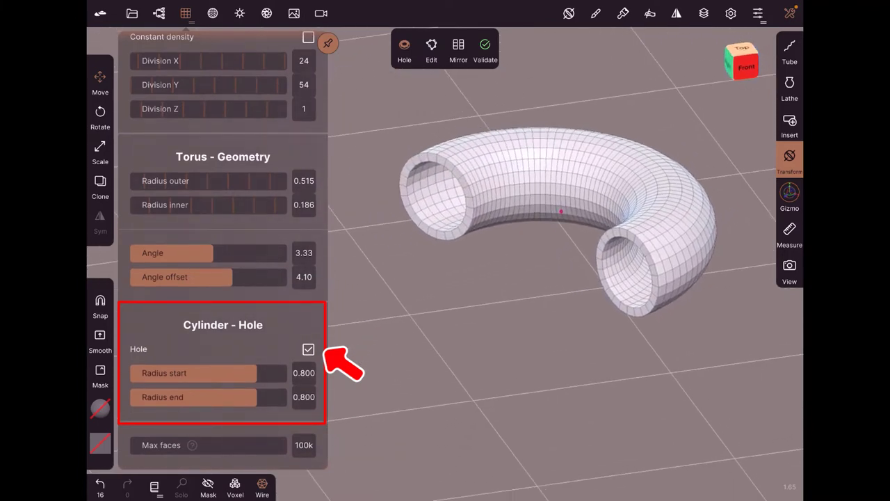
Step: Set hole Radius start to 0.734 and Radius end to 0.736, toggling Hole off and on to compare
mouse_move(257, 372)
left_mouse_down()
mouse_move(211, 373)
mouse_move(246, 373)
left_mouse_up()
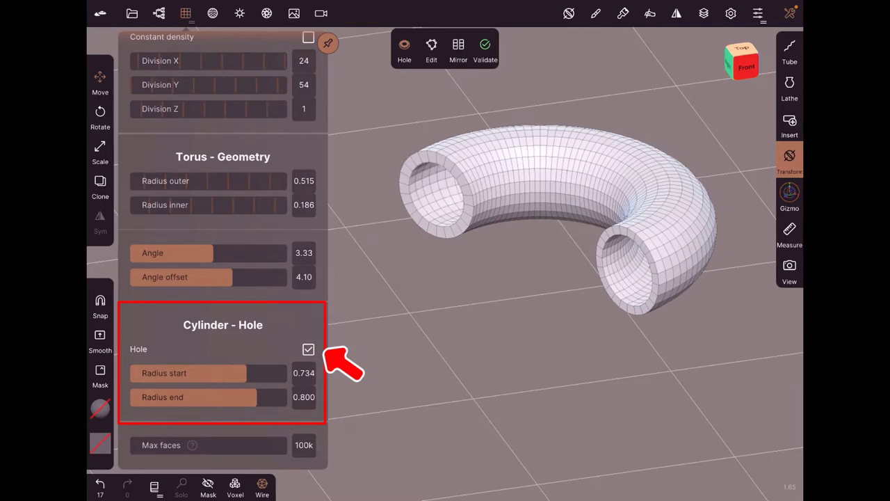
mouse_move(256, 397)
left_mouse_down()
mouse_move(200, 397)
mouse_move(246, 397)
left_mouse_up()
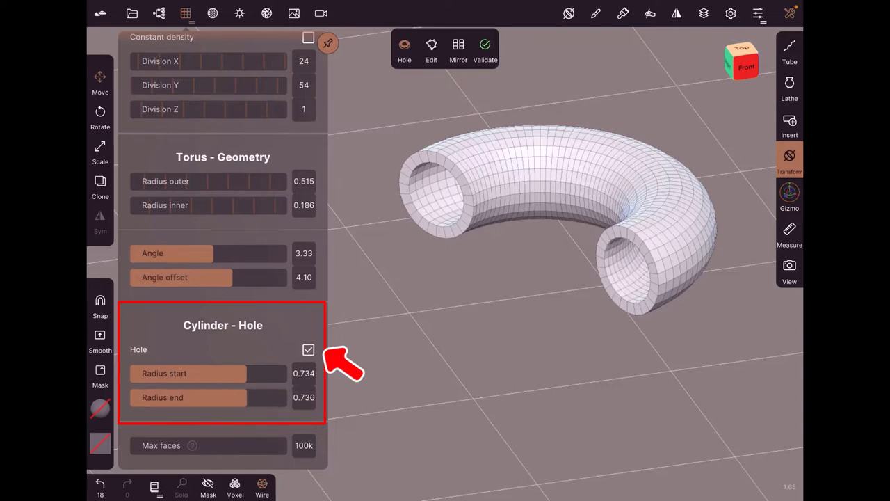
left_click(308, 349)
left_click(308, 349)
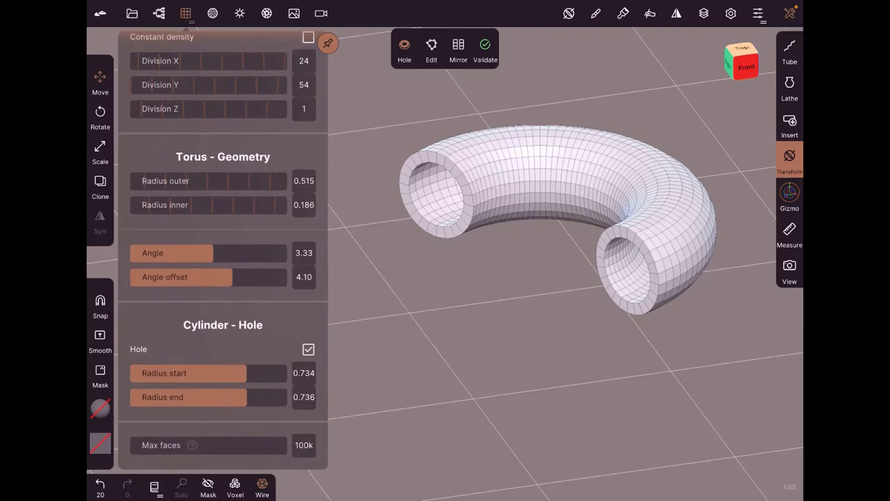
Step: Close the torus settings, orbit around the arc, and show the on-model Edit handles
left_click(557, 418)
left_click_drag(591, 390, 529, 418)
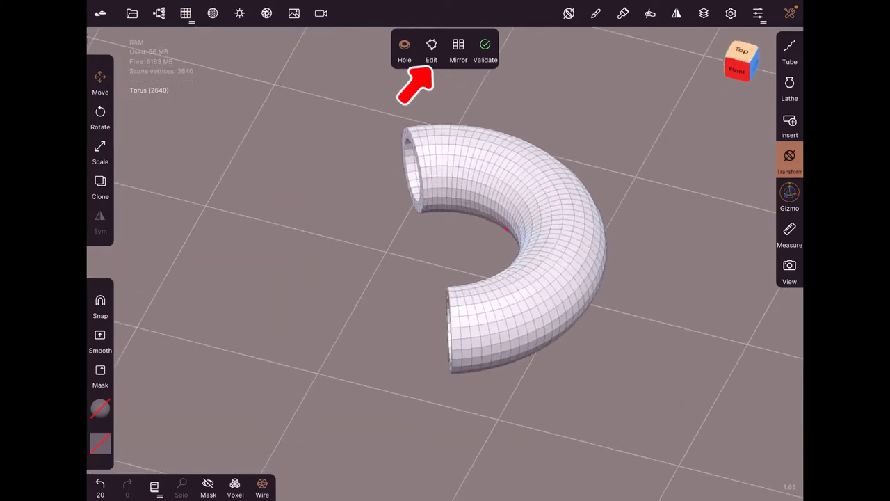
left_click_drag(487, 278, 410, 302)
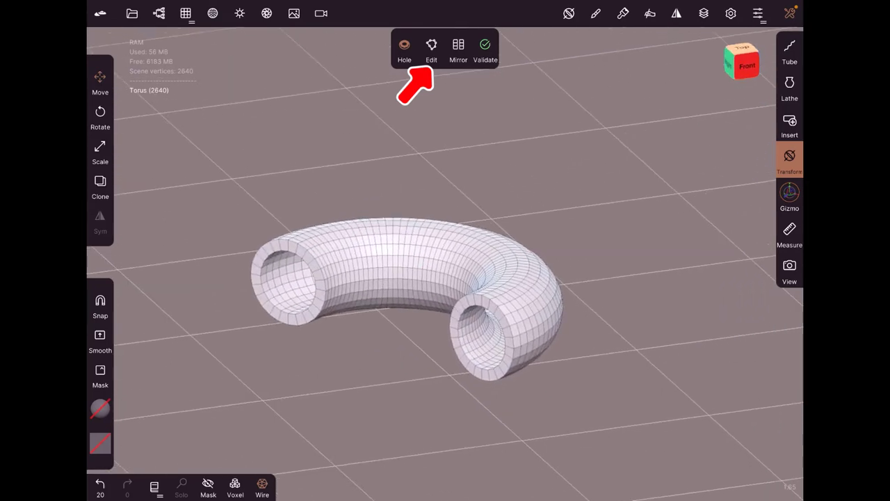
left_click(431, 48)
left_click_drag(626, 293, 626, 348)
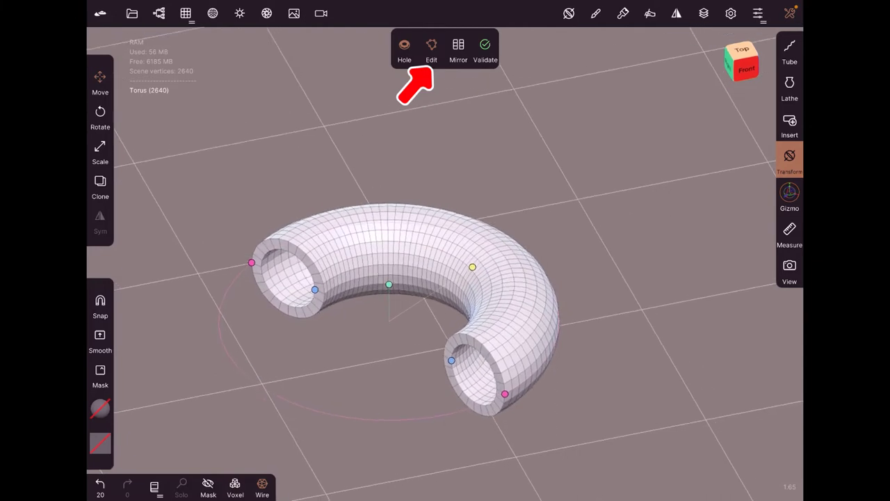
Step: Drag the handles to lengthen the arc to Angle 3.58, set hole radii 0.722/0.732, and thin the tube
mouse_move(505, 393)
left_mouse_down()
mouse_move(419, 418)
mouse_move(288, 397)
mouse_move(222, 299)
mouse_move(218, 312)
mouse_move(357, 417)
mouse_move(470, 409)
left_mouse_up()
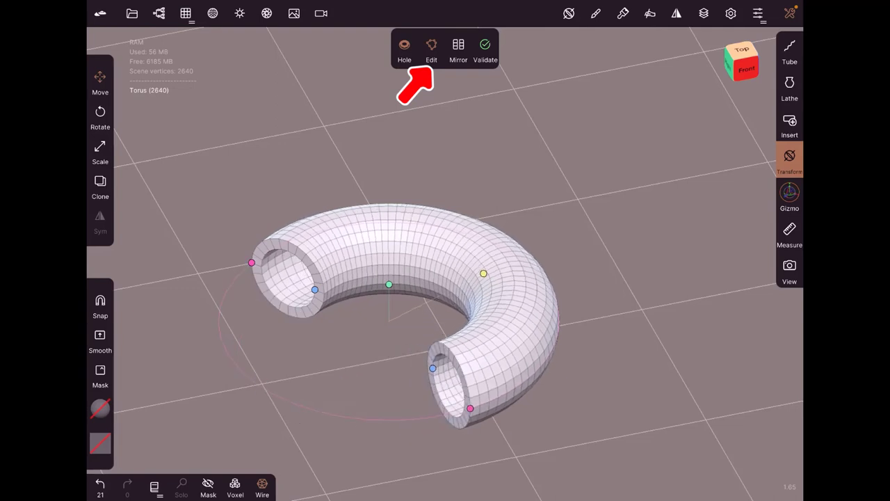
mouse_move(432, 368)
left_mouse_down()
mouse_move(440, 376)
mouse_move(433, 368)
left_mouse_up()
left_click_drag(315, 289, 308, 286)
mouse_move(251, 263)
left_mouse_down()
mouse_move(274, 272)
mouse_move(219, 248)
mouse_move(264, 267)
left_mouse_up()
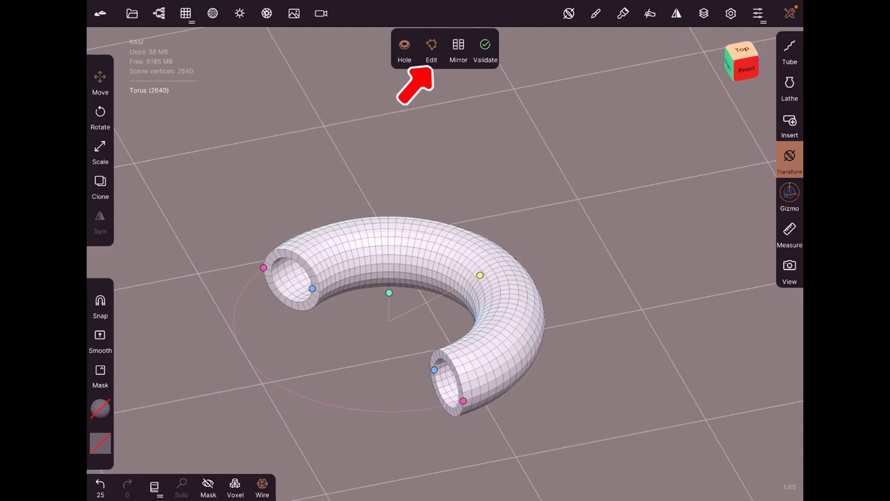
Step: Check the torus values in its settings, then add a Mirror copy that nearly closes the ring
left_click(431, 48)
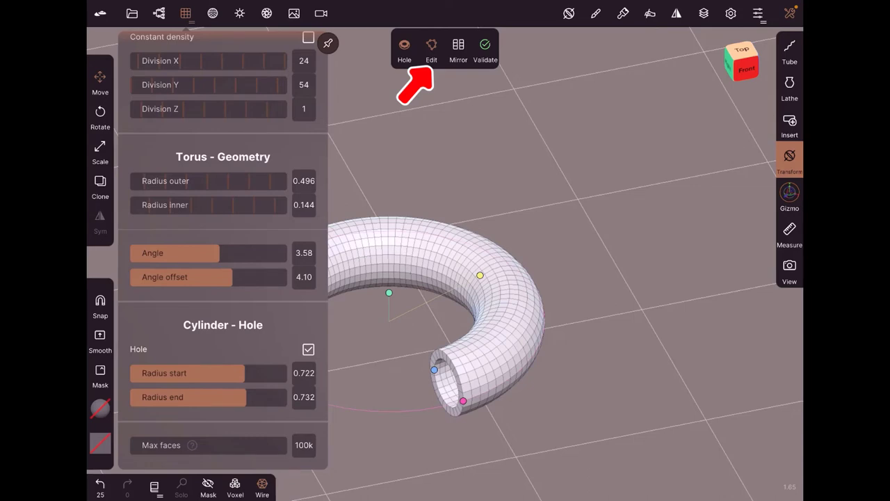
left_click(431, 47)
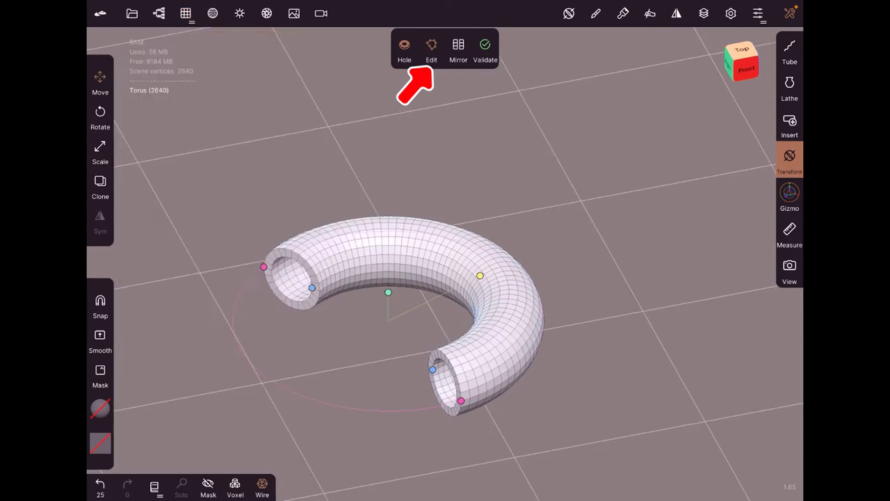
left_click(458, 48)
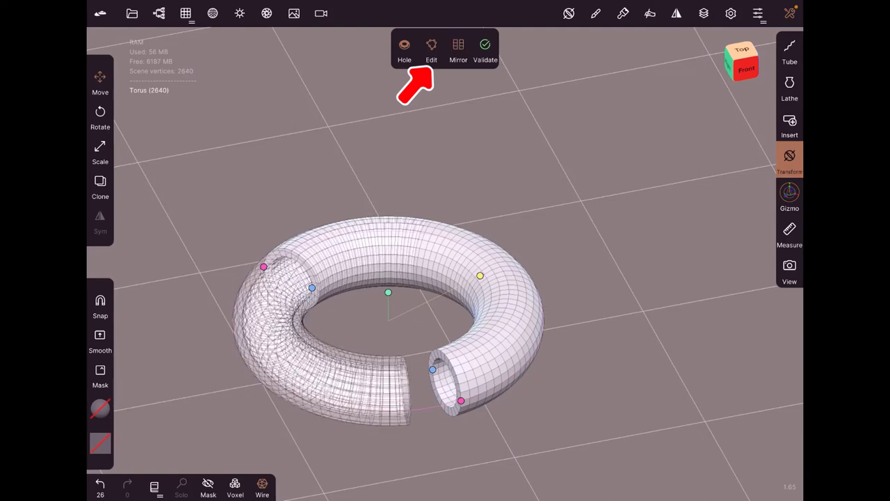
Step: Move the torus right along X with the Gizmo, toggle Hole off and on, and reopen its settings
left_click(789, 195)
left_click_drag(506, 297, 629, 277)
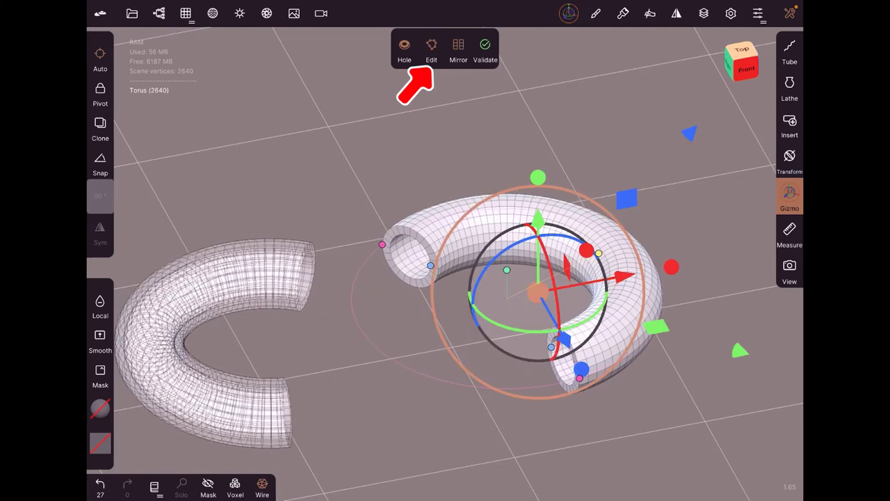
left_click(404, 47)
left_click(404, 48)
left_click(185, 13)
Step: Show the Scene panel with the Torus object and scroll to the Primitive list
left_click(159, 14)
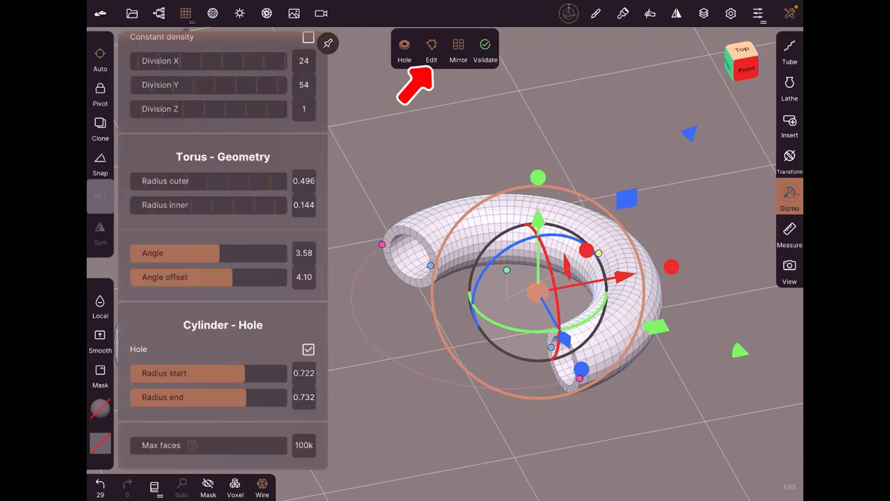
scroll(223, 251, "down", 1)
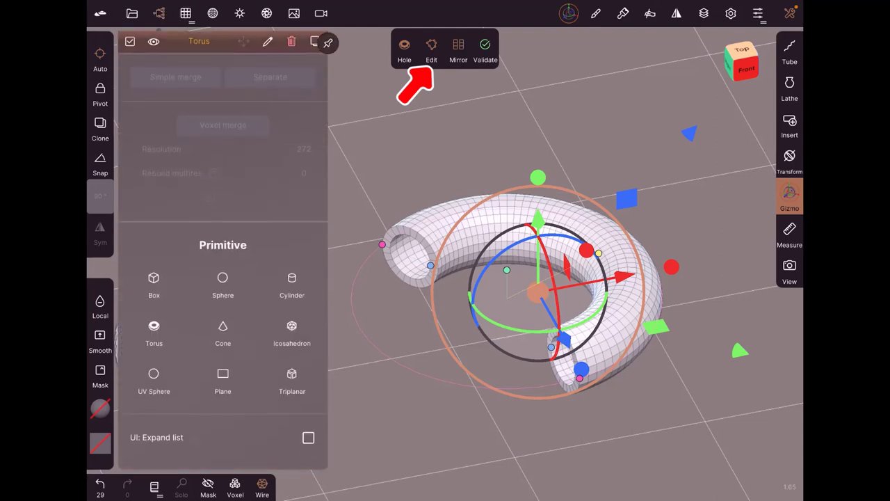